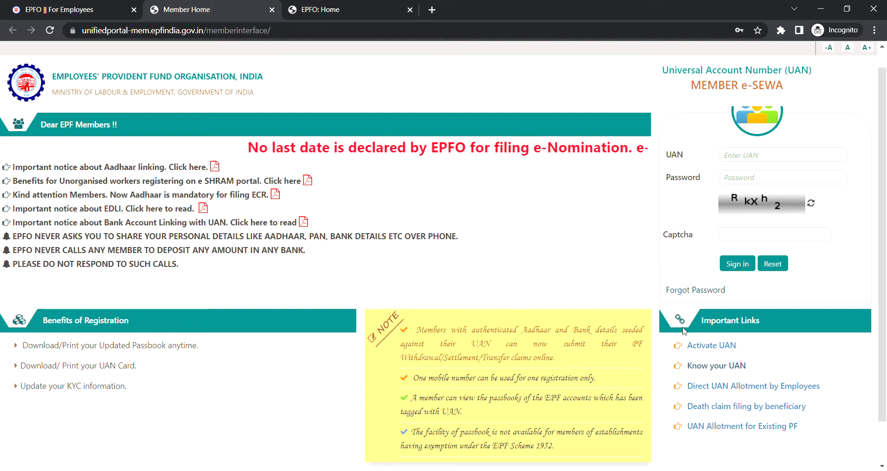
# Step: Open the Know your UAN page from the member home page's important links
pyautogui.click(715, 369)
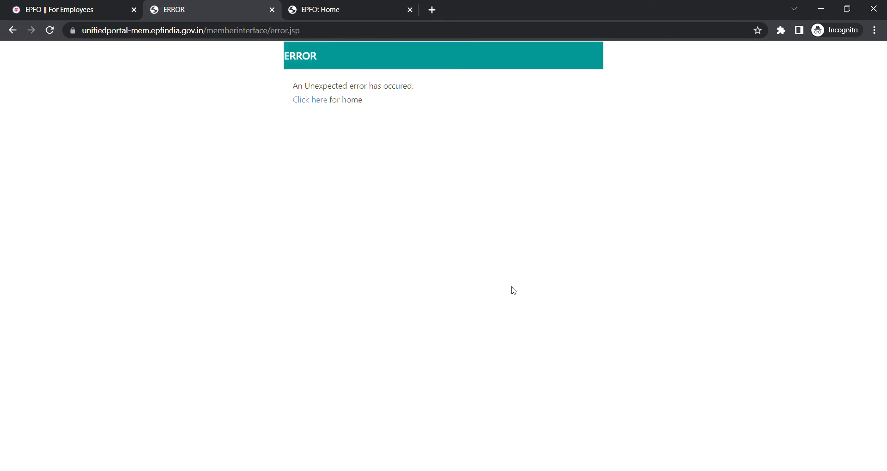
pyautogui.click(315, 101)
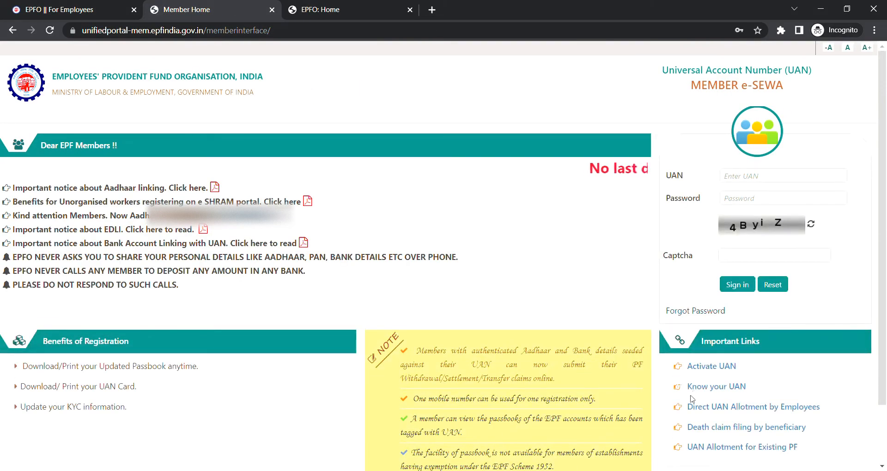
pyautogui.click(707, 388)
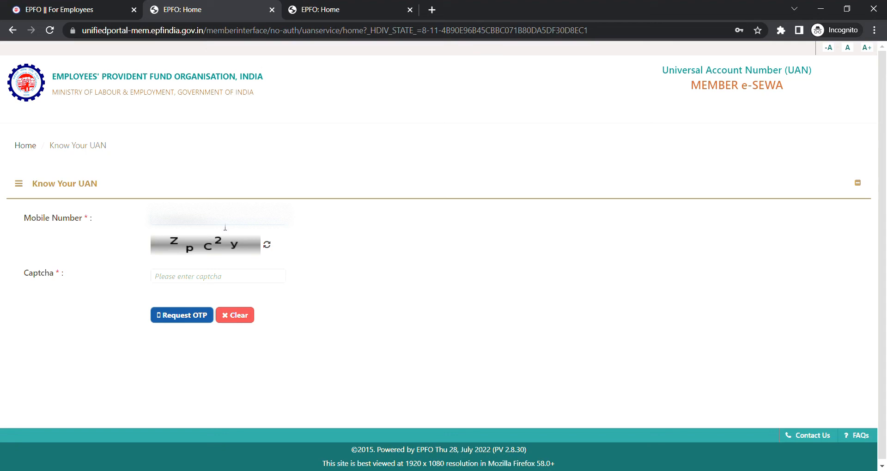
# Step: Enter the displayed captcha, request an OTP for the mobile number and dismiss the alert
pyautogui.click(230, 276)
pyautogui.write('Z')
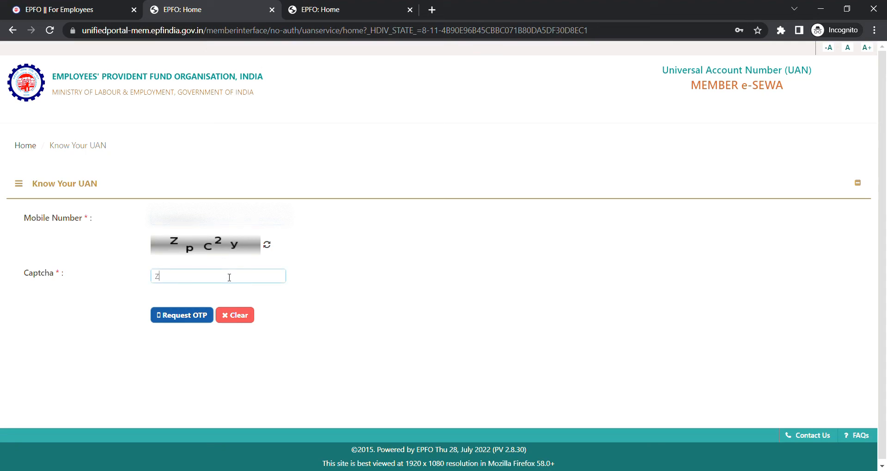
pyautogui.write('pC2y')
pyautogui.click(197, 319)
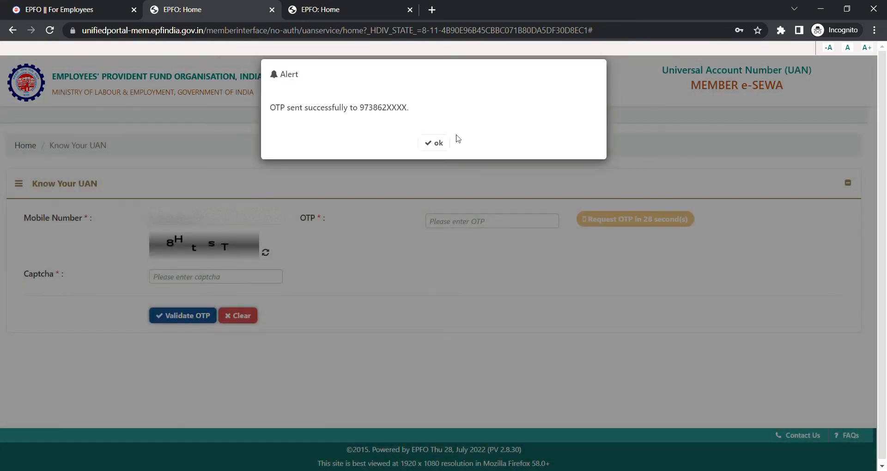
pyautogui.click(446, 145)
# Step: Enter the OTP and try to validate it without filling in the captcha
pyautogui.click(477, 224)
pyautogui.write('••••••')
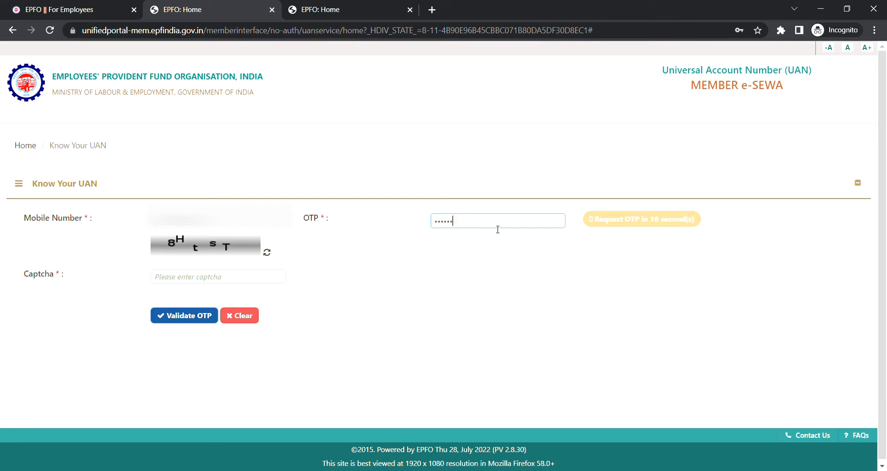
pyautogui.click(184, 315)
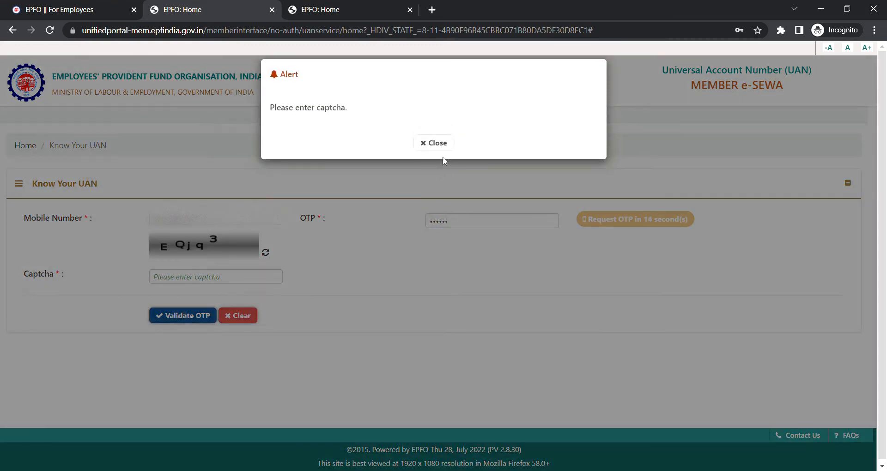
pyautogui.click(443, 147)
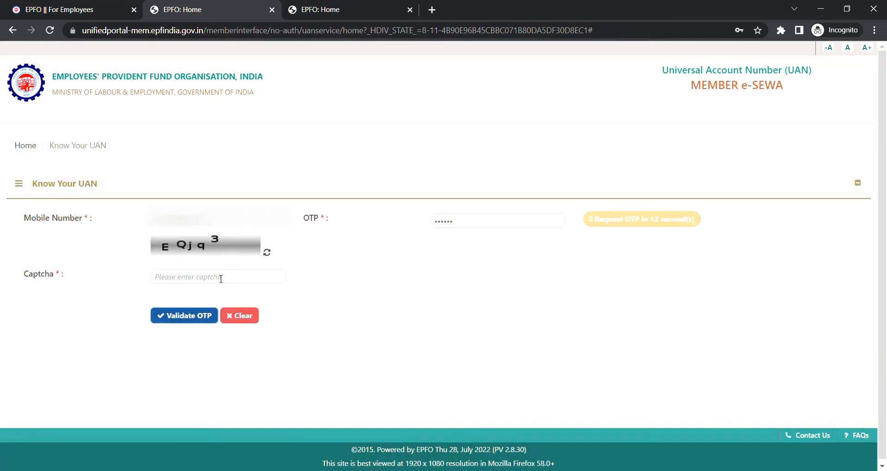
# Step: Enter the refreshed captcha and try to validate the OTP already filled in
pyautogui.write('E')
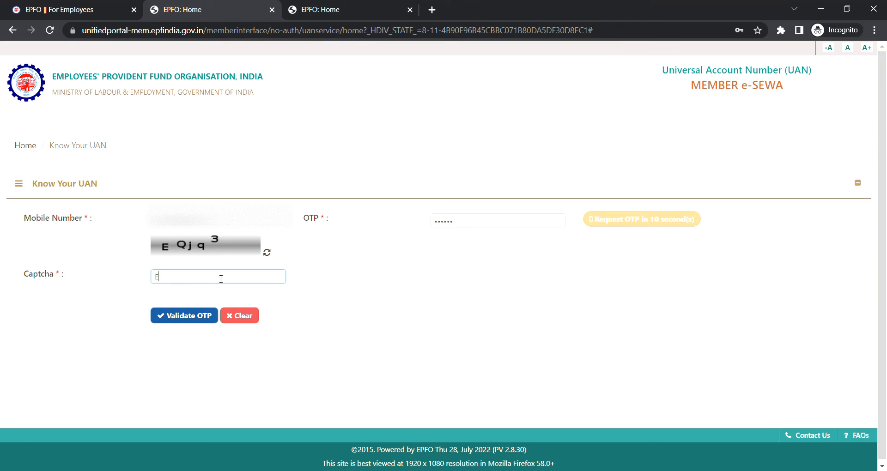
pyautogui.write('Qjq3')
pyautogui.click(186, 318)
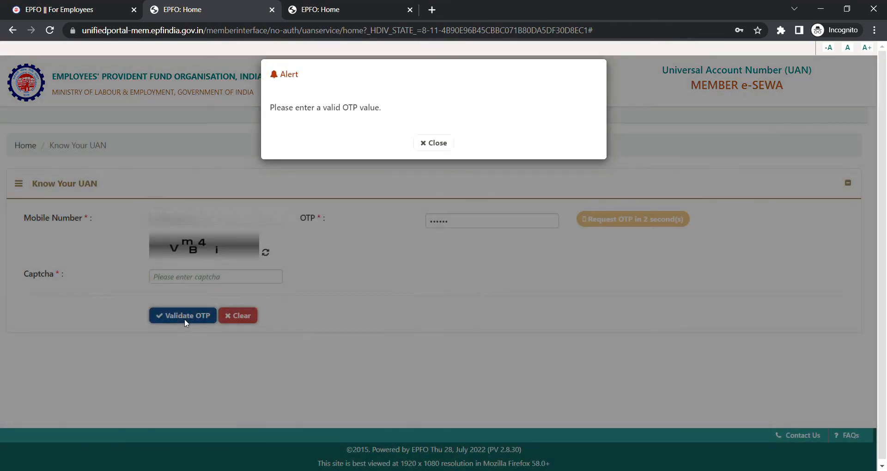
pyautogui.click(440, 143)
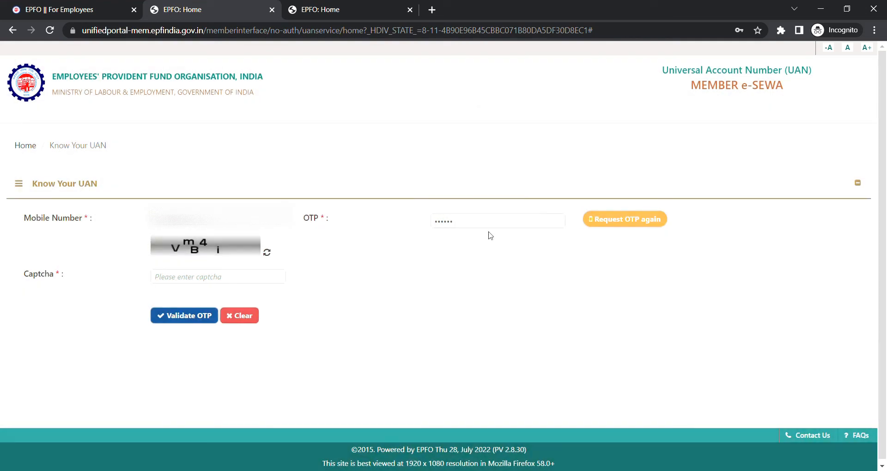
# Step: Replace the OTP with the received one, fill in the captcha and try to validate them
pyautogui.doubleClick(485, 227)
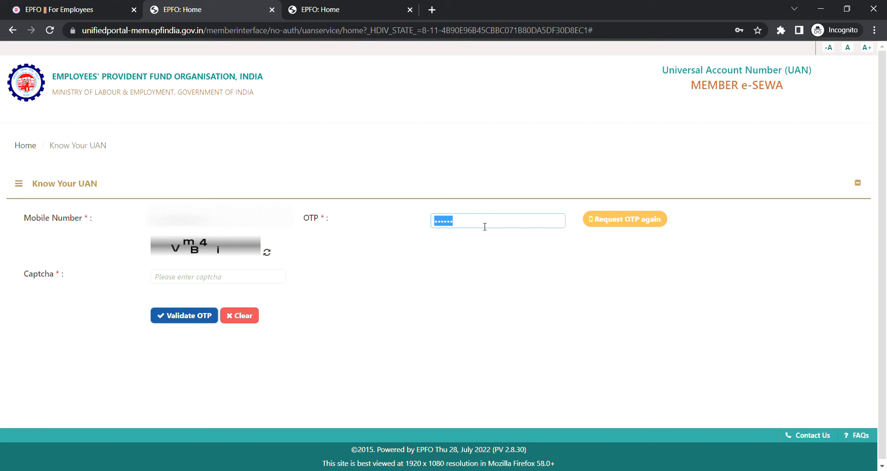
pyautogui.write('••••••')
pyautogui.click(215, 280)
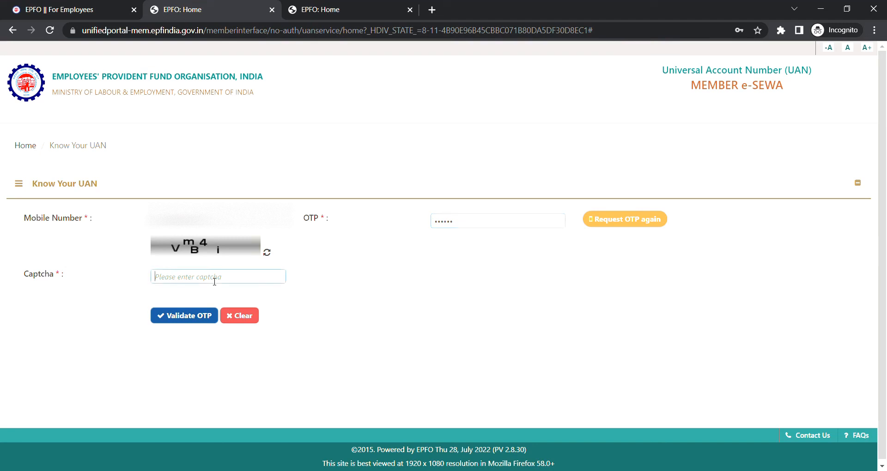
pyautogui.write('vmB4i')
pyautogui.click(188, 318)
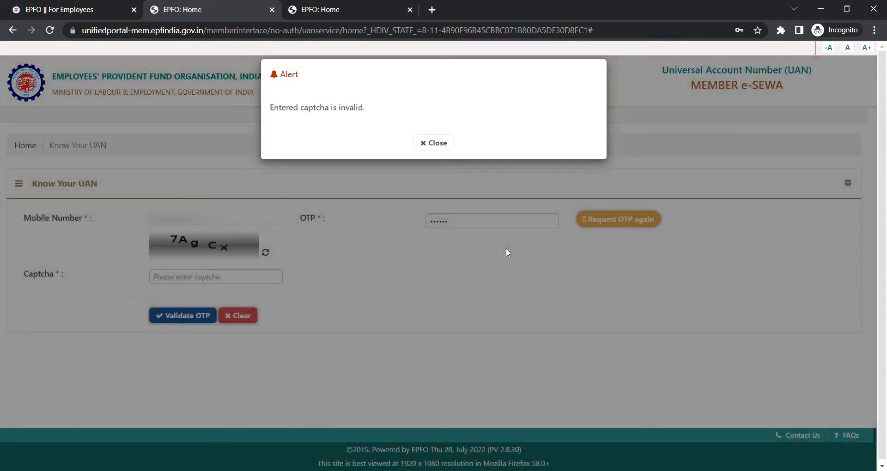
pyautogui.click(437, 146)
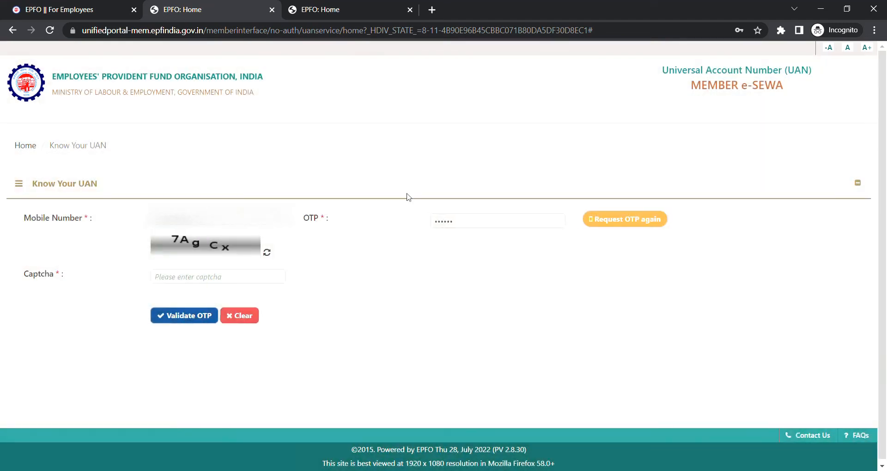
# Step: Enter the newly displayed captcha, validate the re-entered OTP and dismiss the alert
pyautogui.click(230, 283)
pyautogui.write('7AgC')
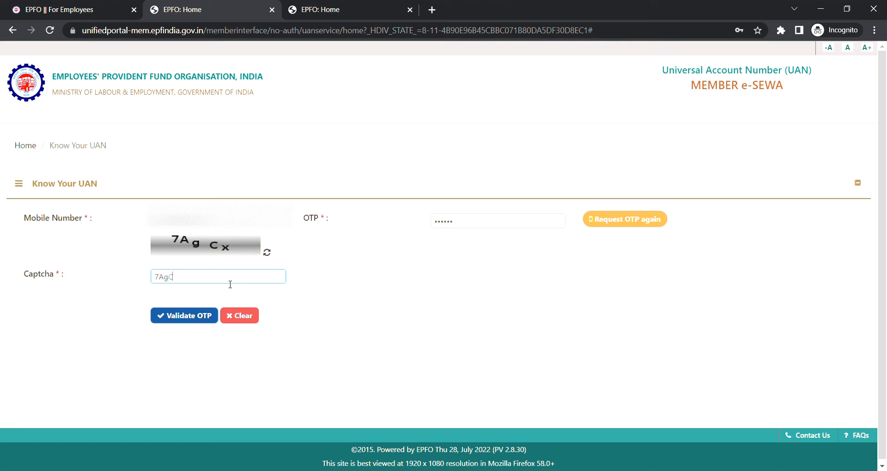
pyautogui.write('x')
pyautogui.click(189, 319)
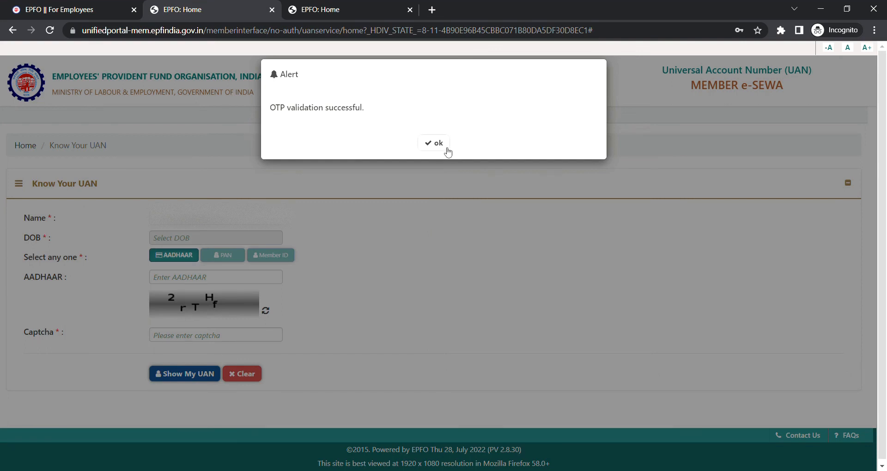
pyautogui.click(448, 150)
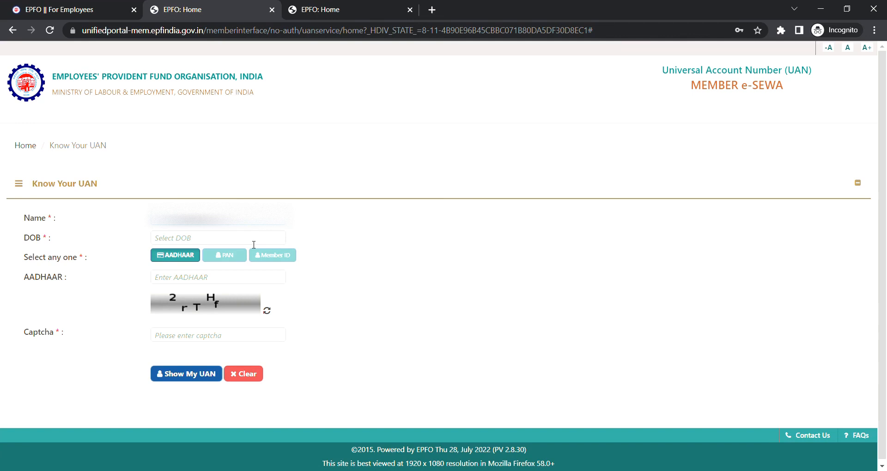
# Step: Set the member's date of birth by choosing its year, month and day in the calendar
pyautogui.click(253, 241)
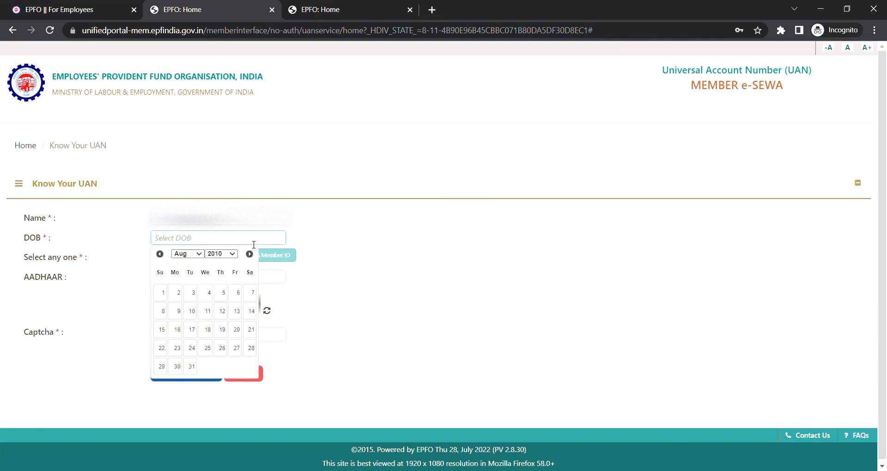
pyautogui.click(234, 257)
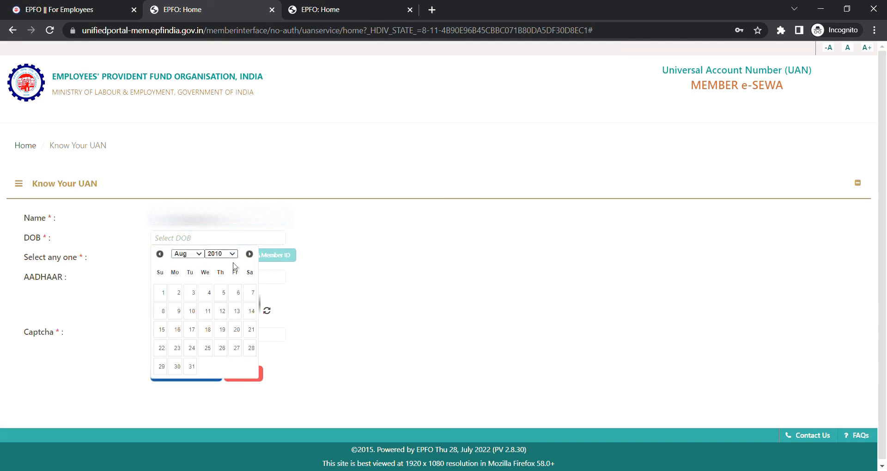
pyautogui.click(224, 288)
pyautogui.click(195, 254)
pyautogui.click(192, 272)
pyautogui.click(237, 349)
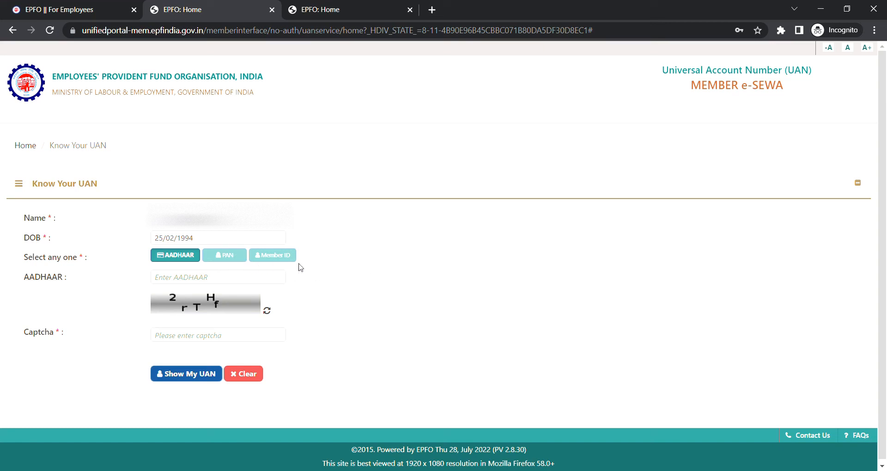
# Step: Enter the member's Aadhaar number and the displayed captcha, and request the UAN
pyautogui.click(231, 282)
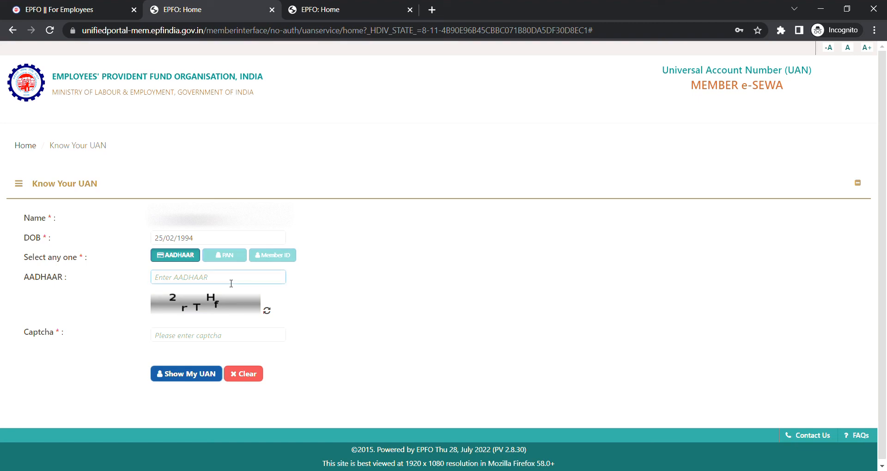
pyautogui.write('********')
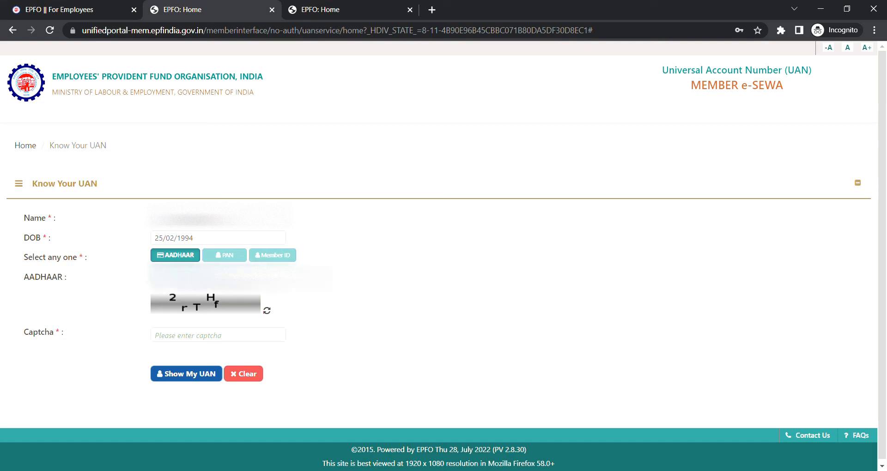
pyautogui.click(226, 337)
pyautogui.write('2rTHf')
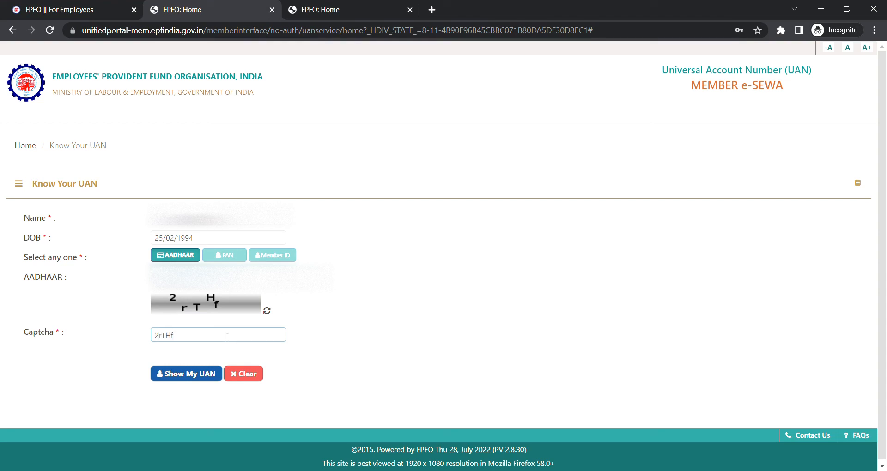
pyautogui.click(204, 377)
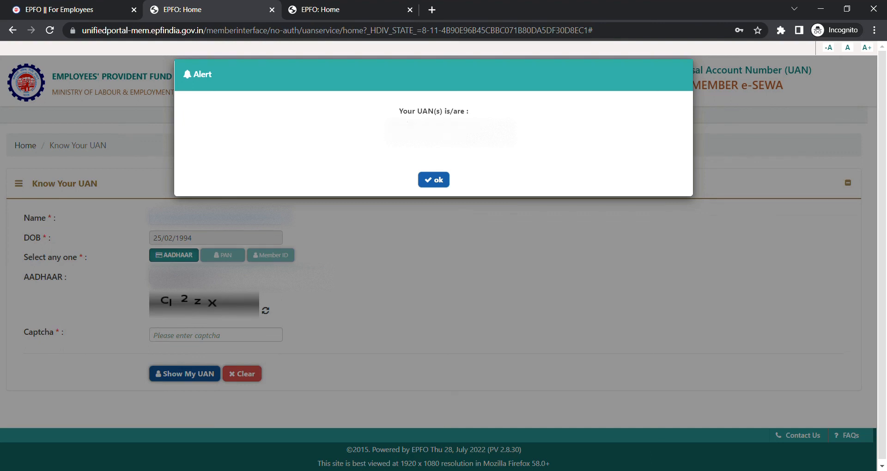
# Step: Examine the retrieved UAN by highlighting it, and close the result alert
pyautogui.moveTo(408, 143); pyautogui.dragTo(477, 144)
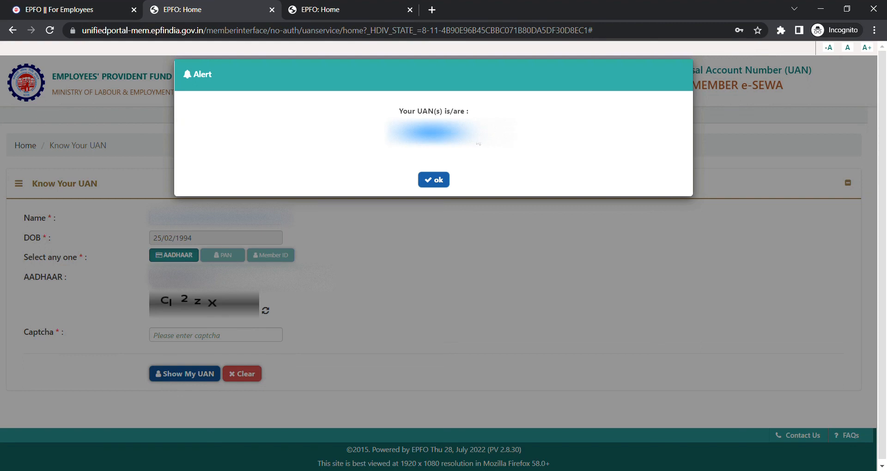
pyautogui.click(480, 143)
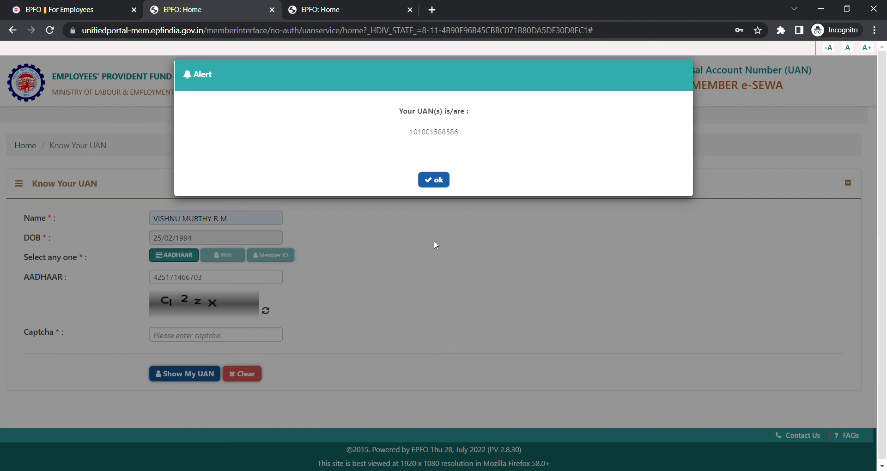
pyautogui.click(440, 181)
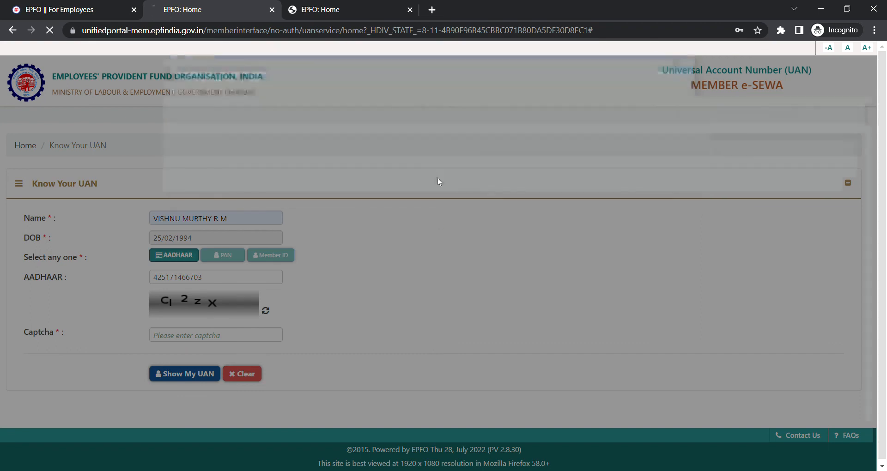